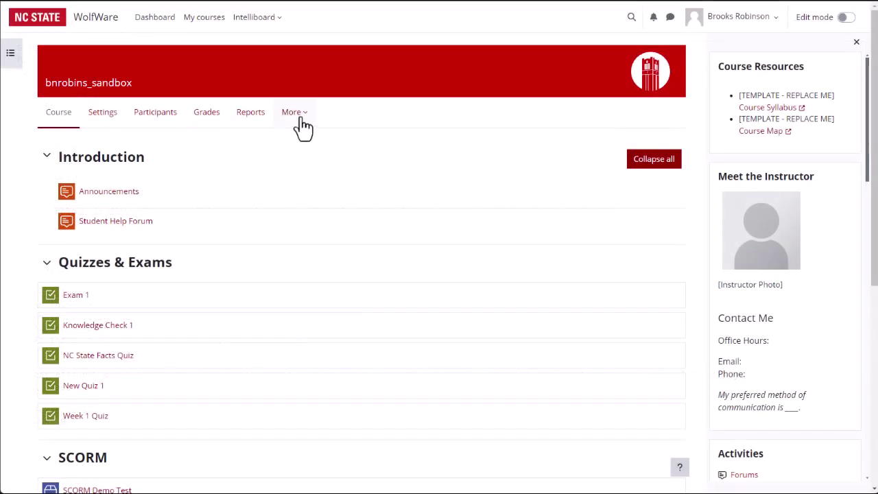
- Open the page for importing questions from a file in the course's question bank
{"action": "left_click", "coordinate": [302, 120]}
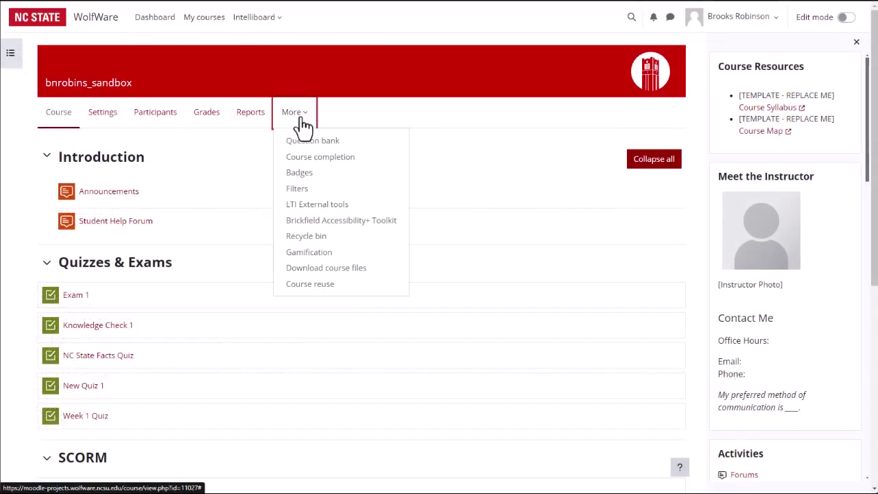
{"action": "left_click", "coordinate": [364, 142]}
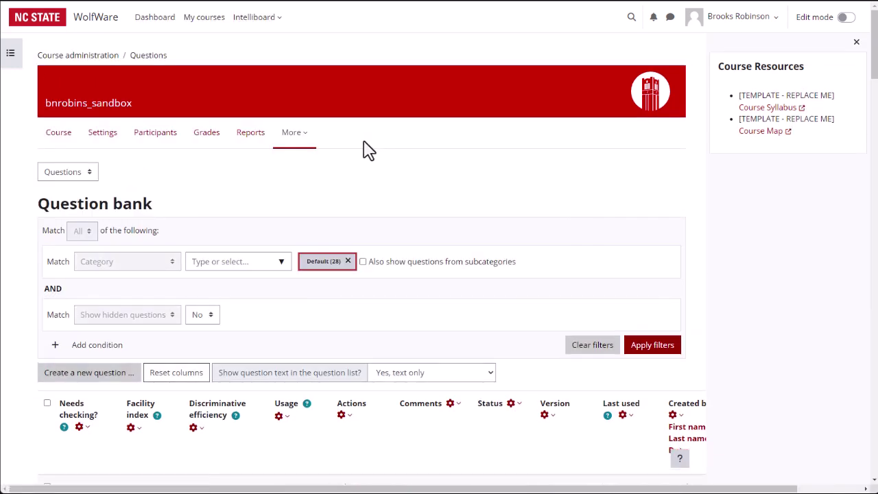
{"action": "left_click", "coordinate": [85, 177]}
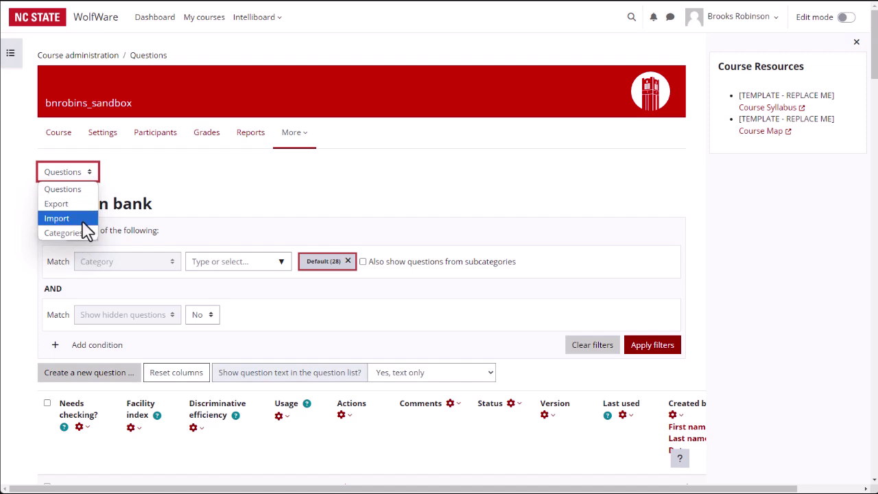
{"action": "left_click", "coordinate": [62, 218]}
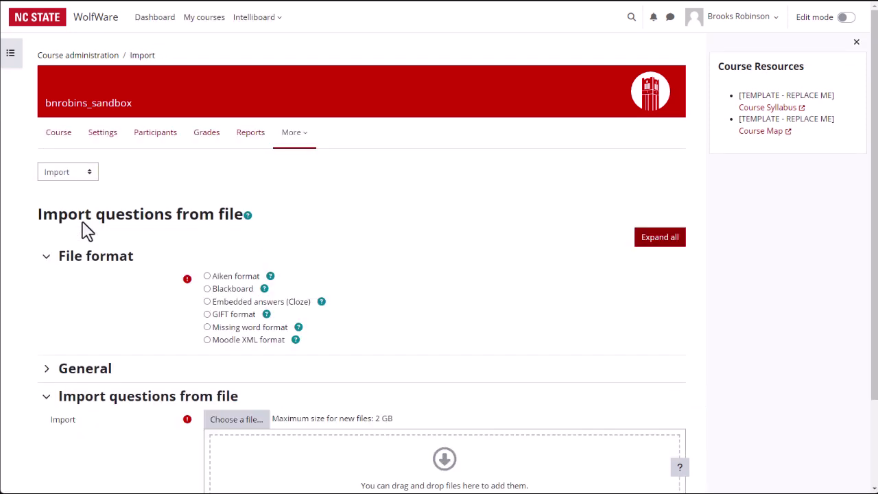
- Choose Aiken format as the import file format and expand the General import settings
{"action": "left_click", "coordinate": [207, 277]}
{"action": "scroll", "coordinate": [137, 286], "scroll_direction": "down", "scroll_amount": 2}
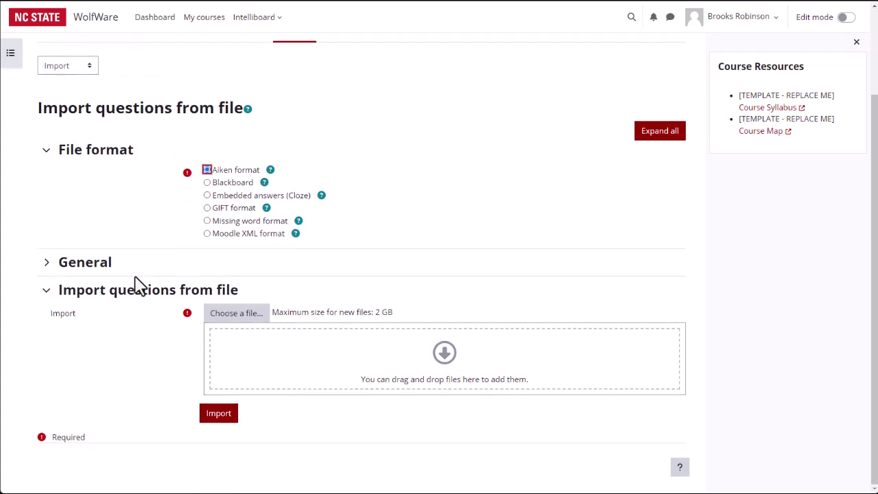
{"action": "left_click", "coordinate": [96, 269]}
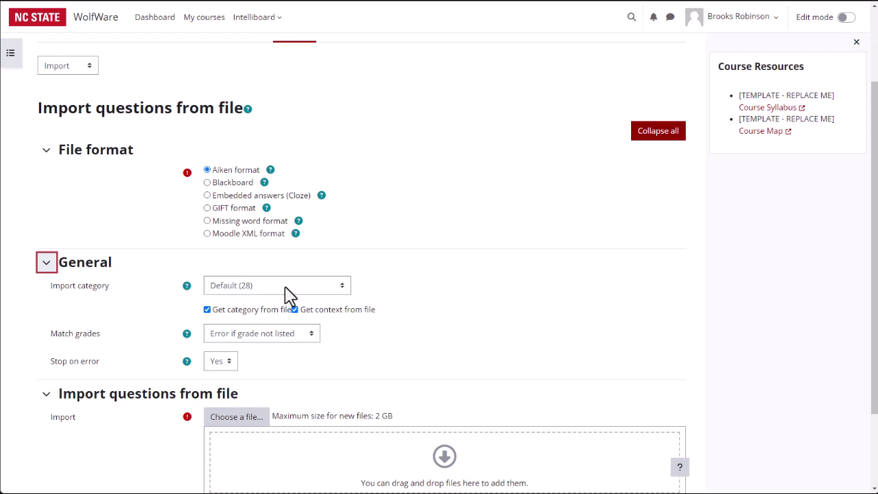
- Upload the text file Biology Quiz 1.txt as the question file to import
{"action": "scroll", "coordinate": [290, 295], "scroll_direction": "down", "scroll_amount": 1}
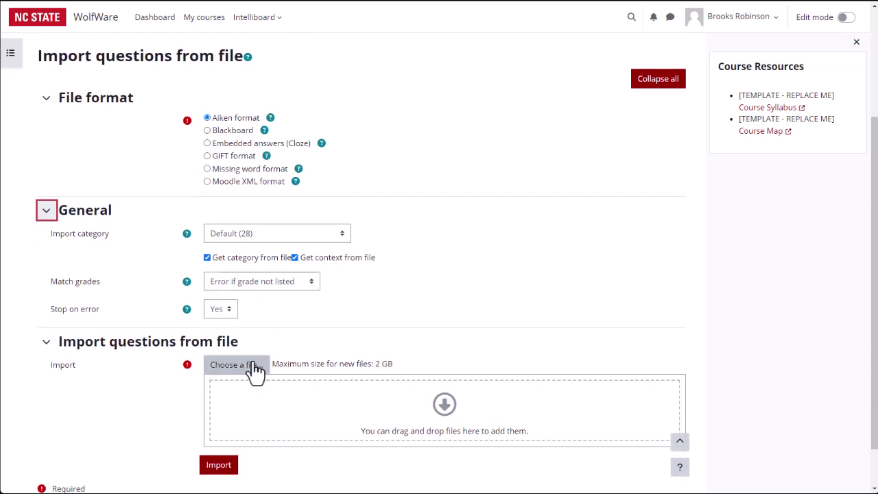
{"action": "left_click", "coordinate": [236, 364]}
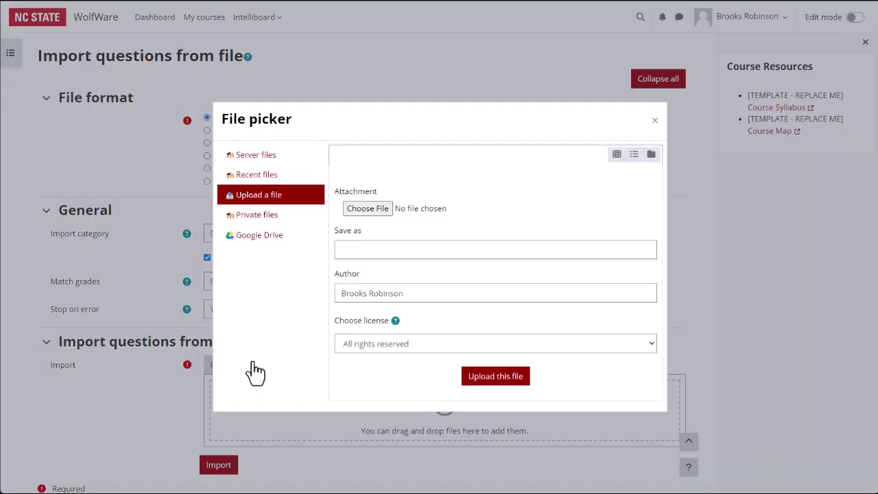
{"action": "left_click", "coordinate": [365, 208]}
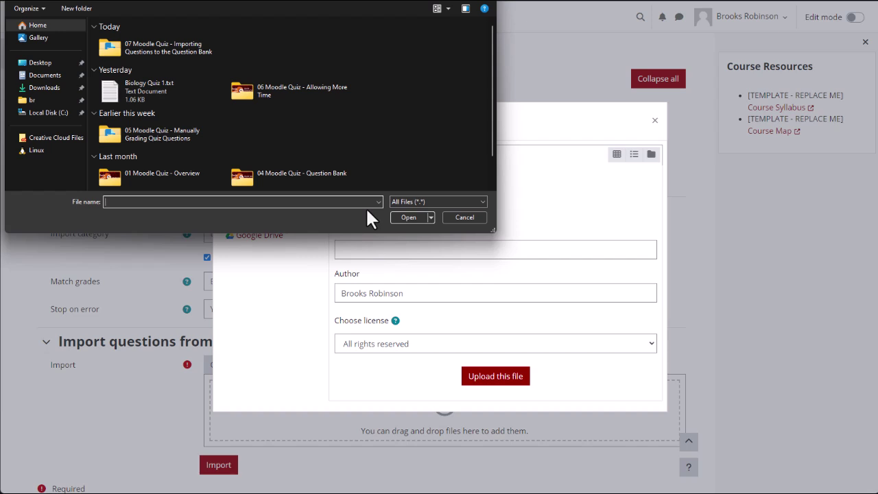
{"action": "left_click", "coordinate": [181, 95]}
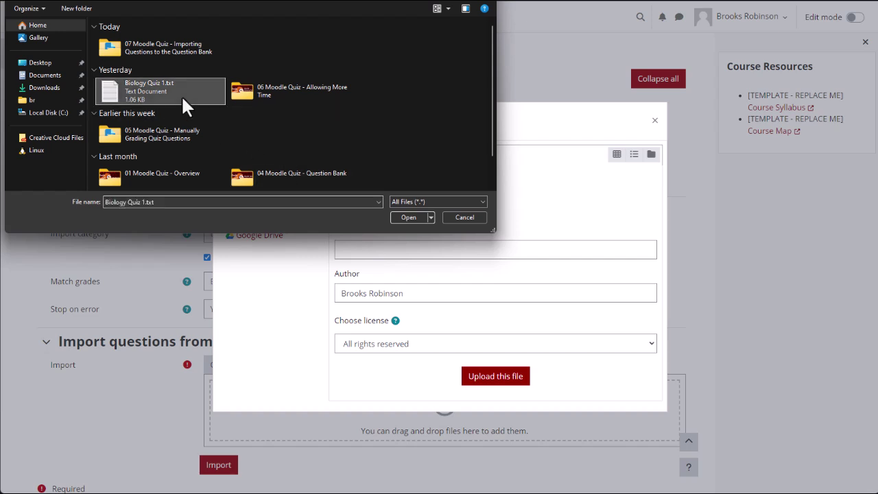
{"action": "left_click", "coordinate": [411, 218]}
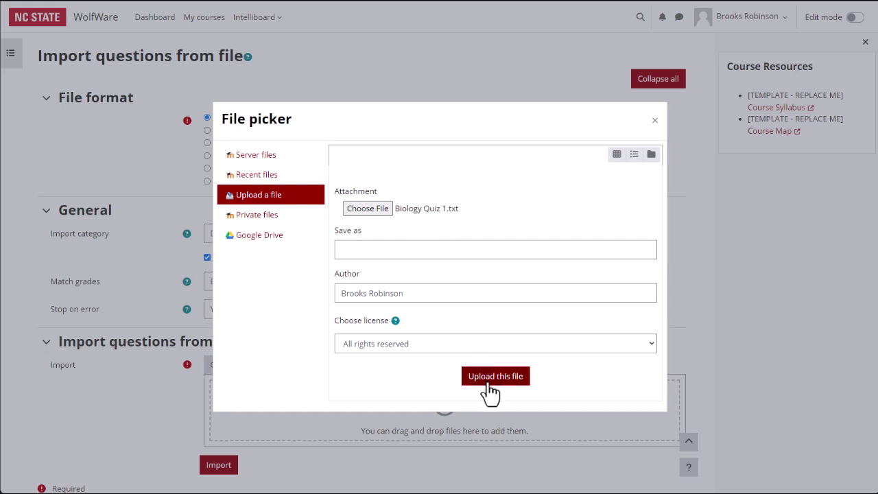
{"action": "left_click", "coordinate": [487, 381]}
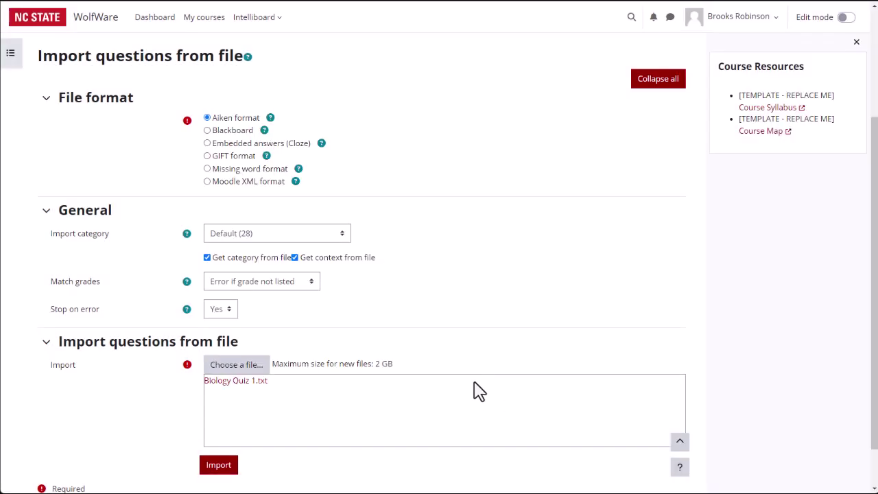
- Import the questions from Biology Quiz 1.txt and continue to the question bank to look through its list
{"action": "scroll", "coordinate": [217, 473], "scroll_direction": "down", "scroll_amount": 1}
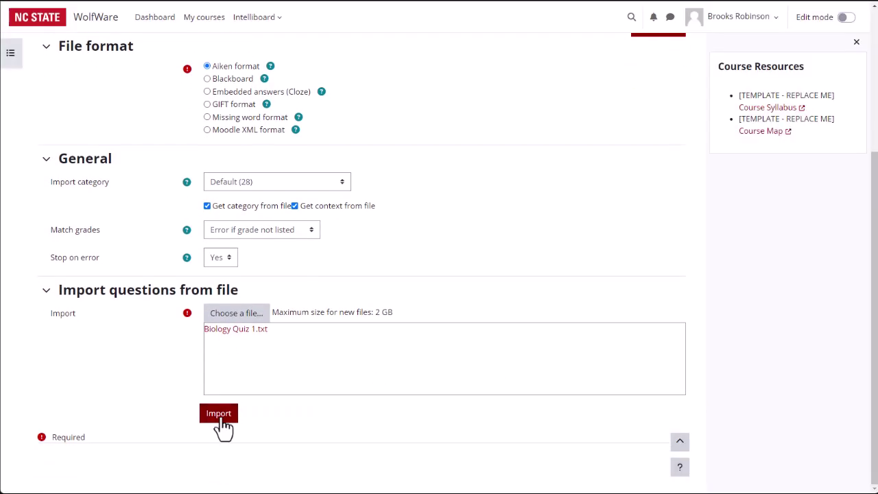
{"action": "left_click", "coordinate": [220, 416]}
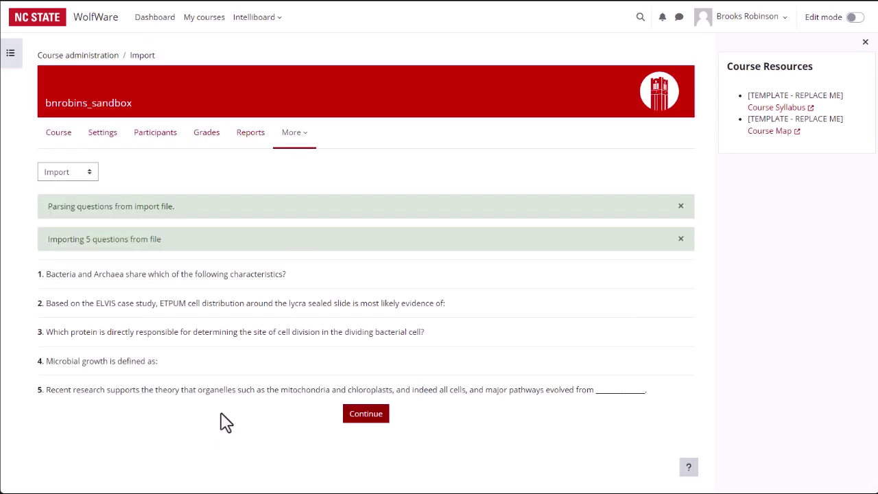
{"action": "left_click", "coordinate": [365, 415]}
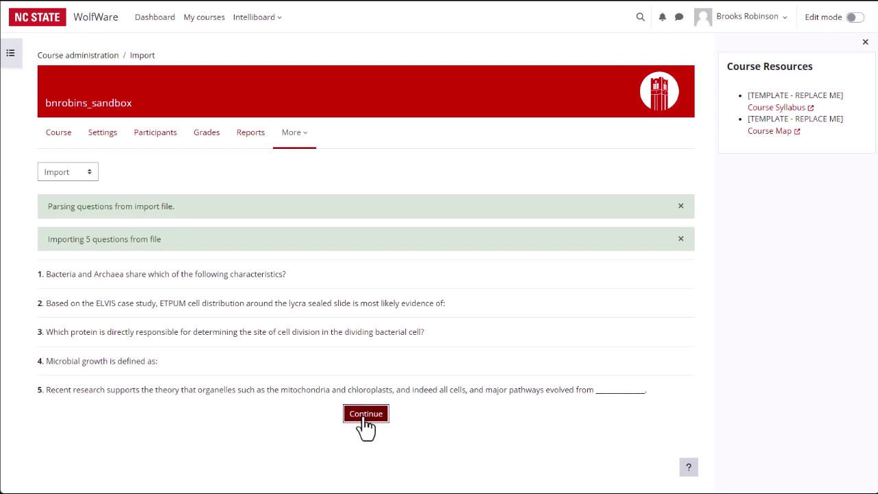
{"action": "scroll", "coordinate": [581, 213], "scroll_direction": "down", "scroll_amount": 10}
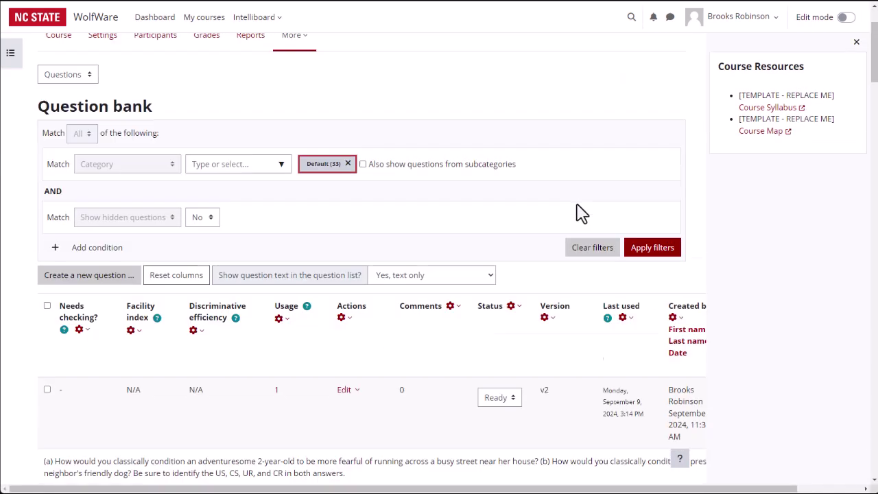
{"action": "scroll", "coordinate": [579, 214], "scroll_direction": "down", "scroll_amount": 9}
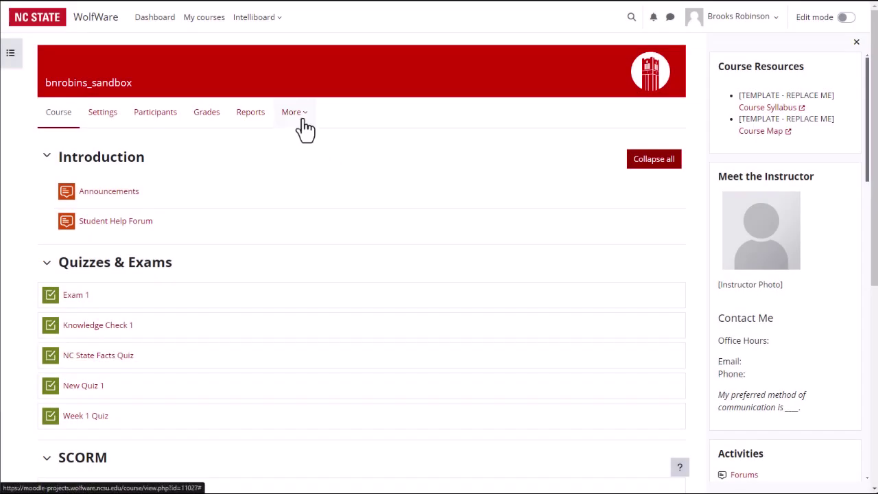
- Open the page for exporting questions to a file in the course's question bank
{"action": "left_click", "coordinate": [304, 128]}
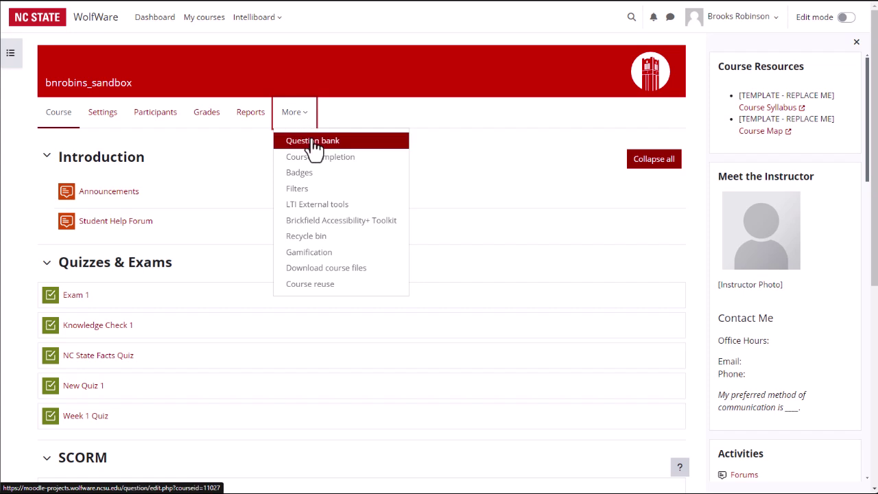
{"action": "left_click", "coordinate": [312, 144]}
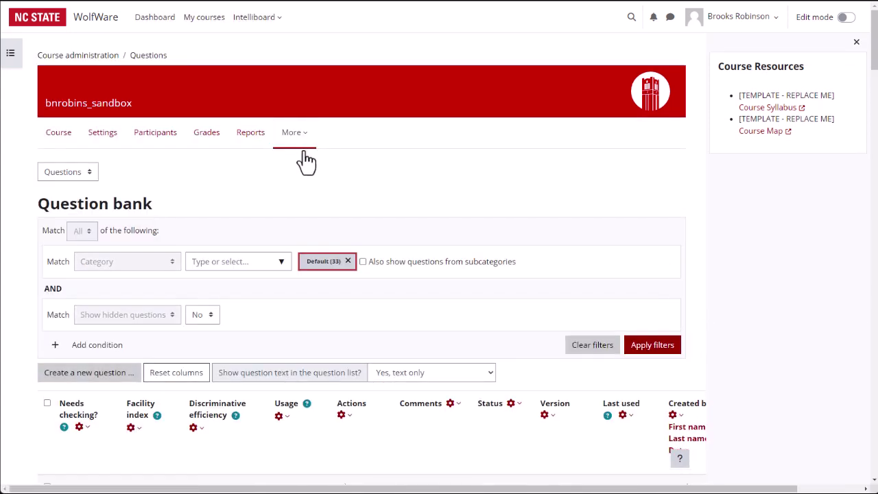
{"action": "left_click", "coordinate": [89, 179]}
{"action": "left_click", "coordinate": [56, 204]}
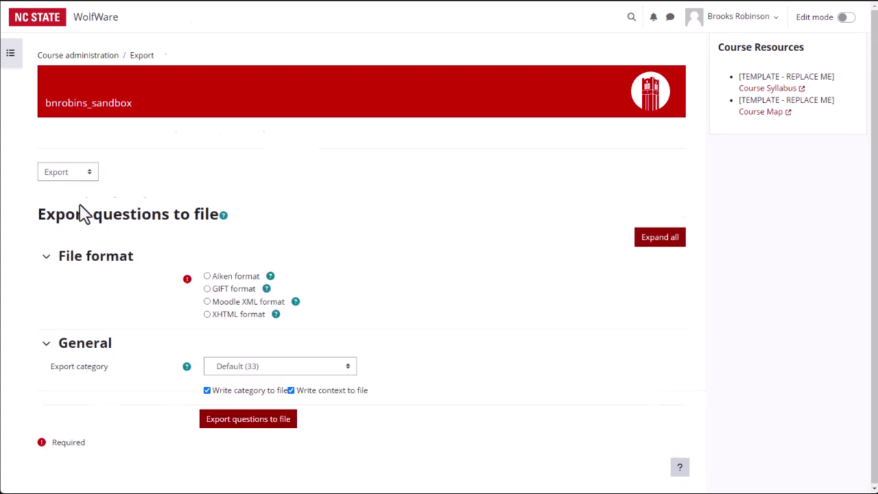
- Export the NC State Facts Practice Quiz category to a file in Moodle XML format
{"action": "left_click", "coordinate": [207, 302]}
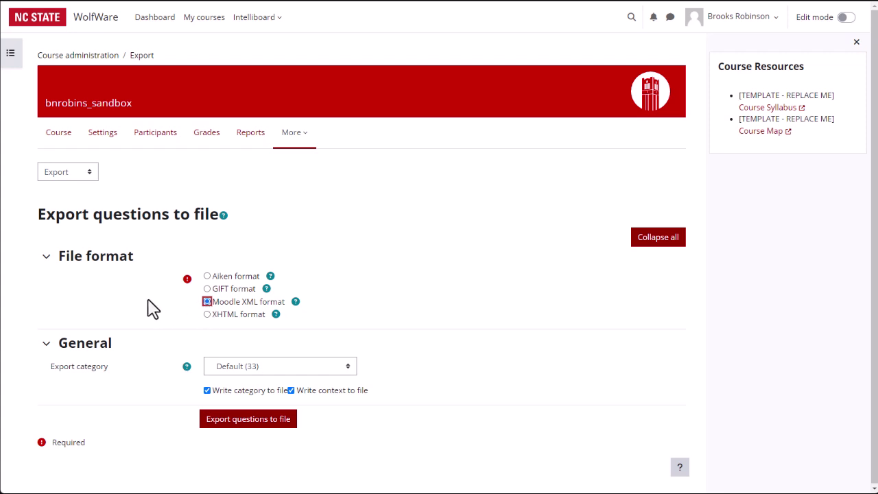
{"action": "left_click", "coordinate": [264, 367]}
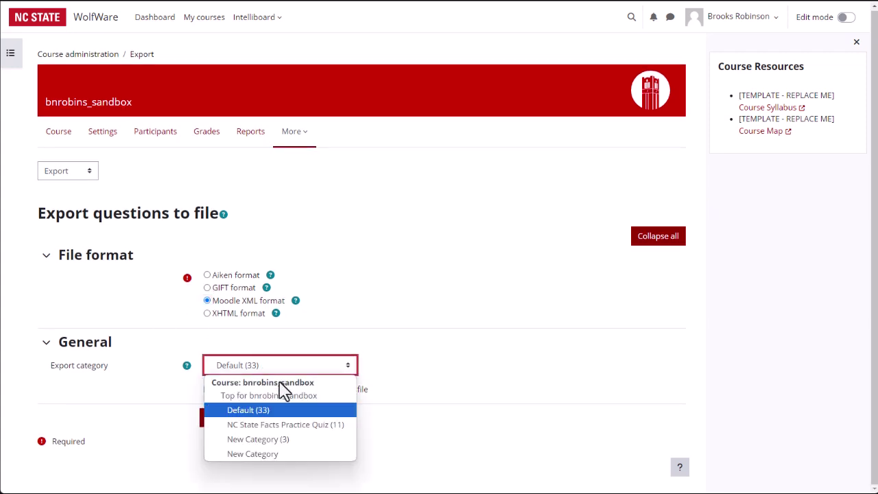
{"action": "left_click", "coordinate": [307, 427]}
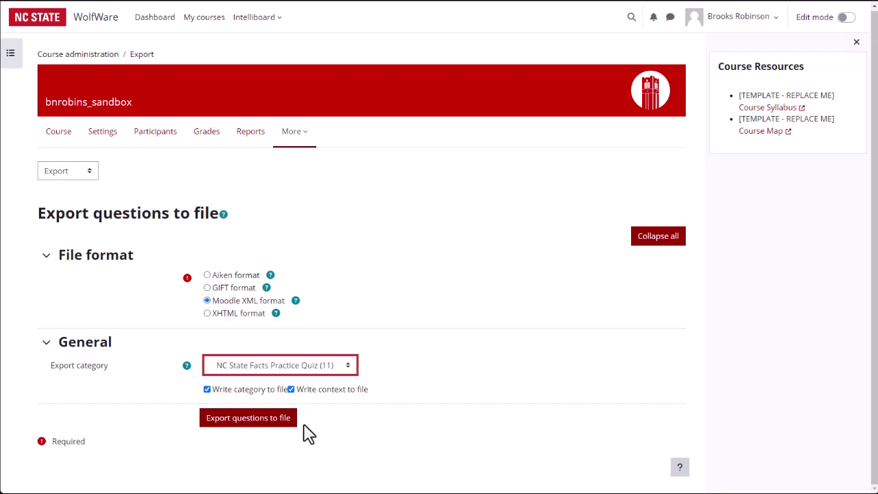
{"action": "left_click", "coordinate": [262, 426]}
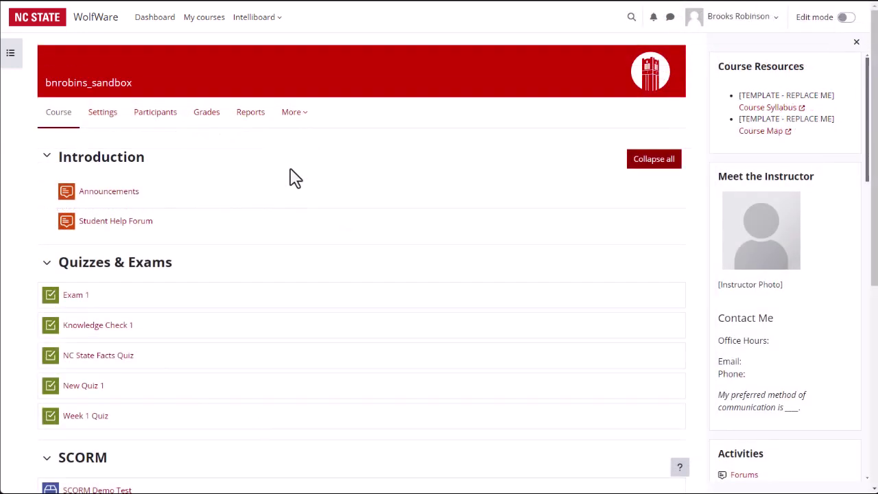
- Return to the course's question bank and open its page for importing questions from a file
{"action": "left_click", "coordinate": [291, 116]}
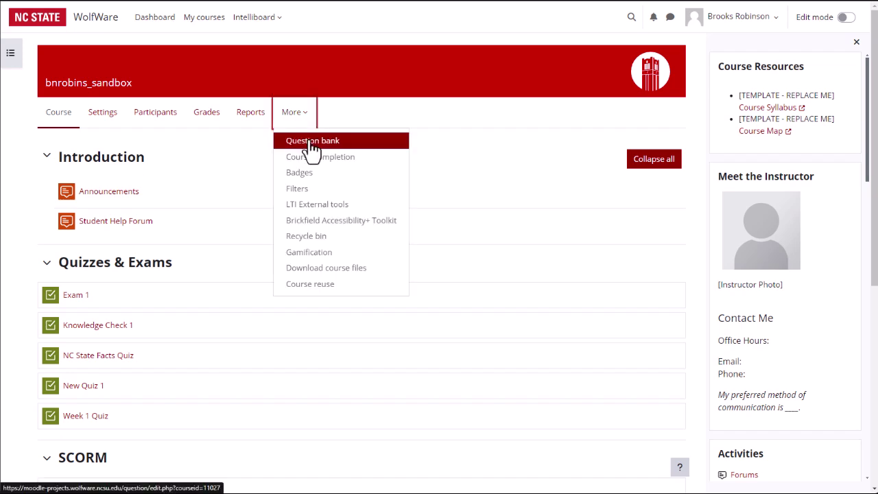
{"action": "left_click", "coordinate": [312, 143]}
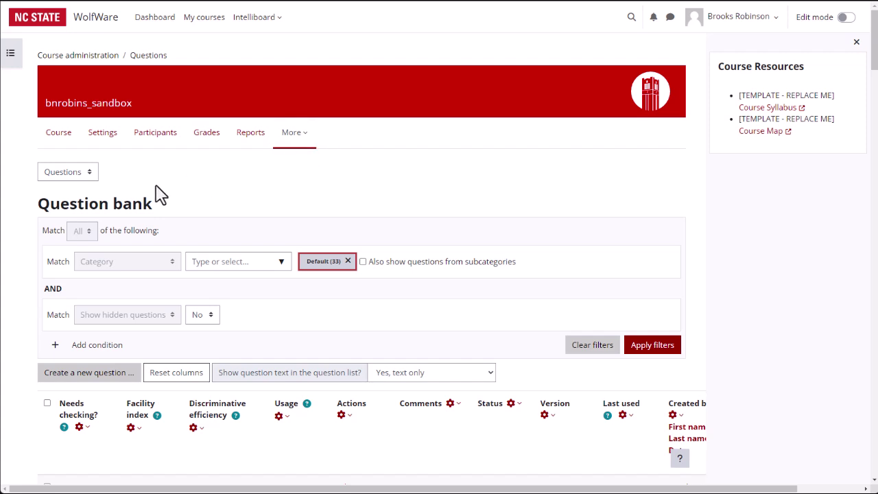
{"action": "left_click", "coordinate": [88, 180]}
{"action": "left_click", "coordinate": [81, 220]}
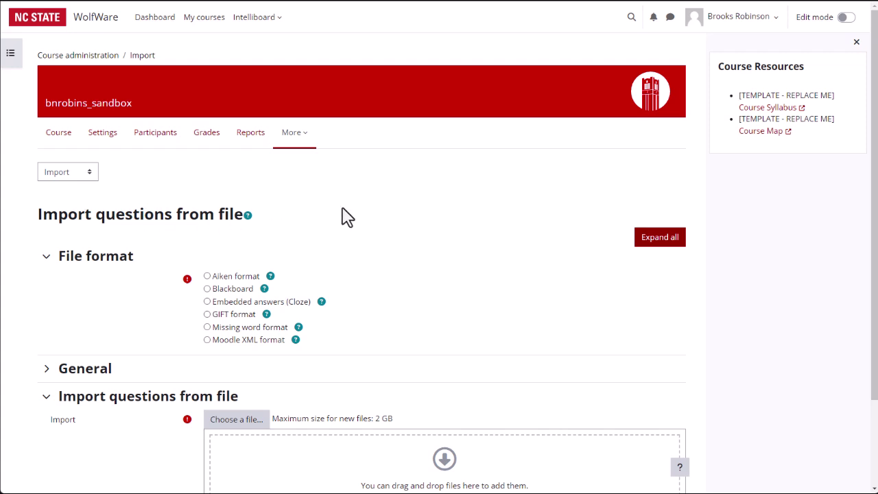
- Choose Moodle XML format for the import and select Default as the import category in the General settings
{"action": "scroll", "coordinate": [341, 220], "scroll_direction": "down", "scroll_amount": 2}
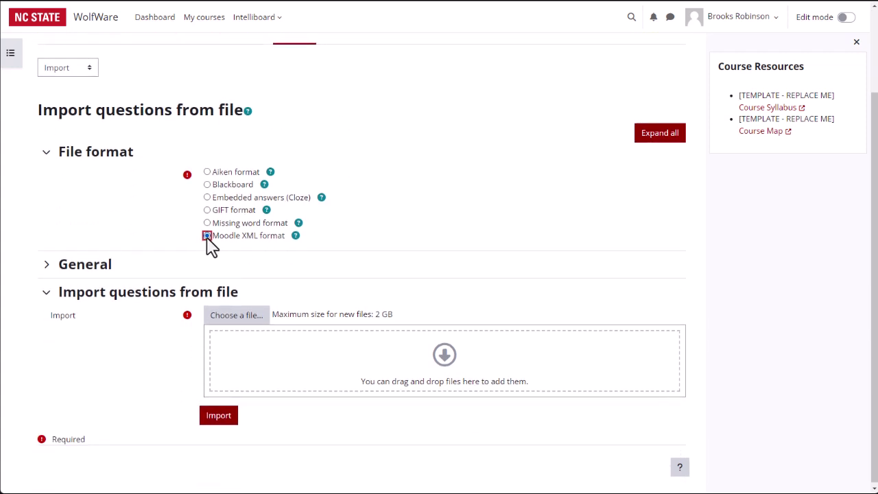
{"action": "left_click", "coordinate": [75, 273]}
{"action": "scroll", "coordinate": [76, 273], "scroll_direction": "down", "scroll_amount": 3}
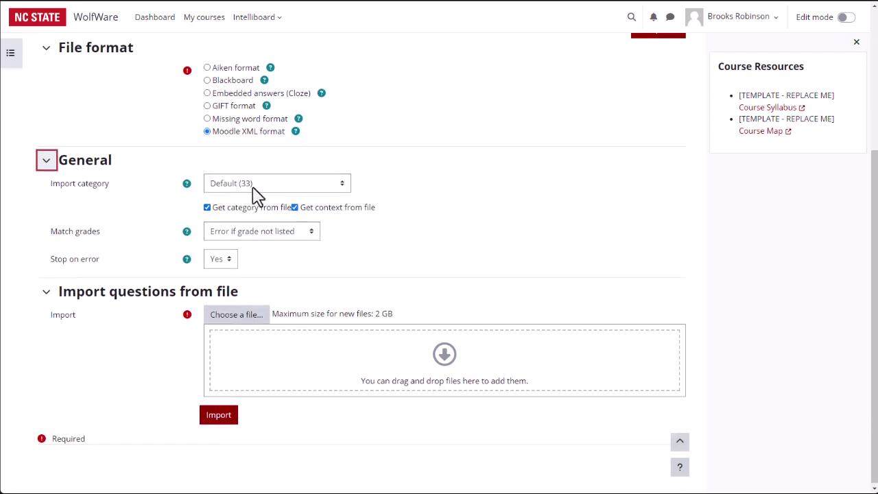
{"action": "left_click", "coordinate": [253, 187]}
{"action": "left_click", "coordinate": [257, 214]}
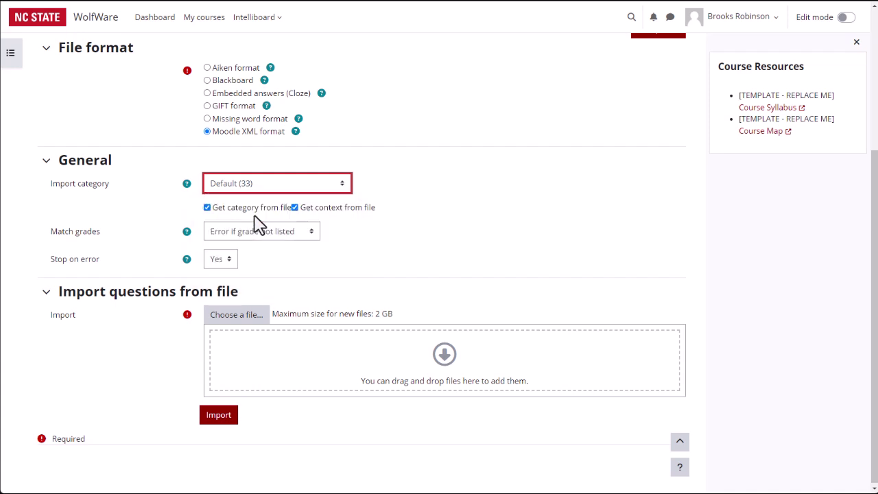
- Upload the exported NC State Facts Practice Quiz XML file as the question file to import
{"action": "left_click", "coordinate": [238, 317]}
{"action": "left_click", "coordinate": [355, 212]}
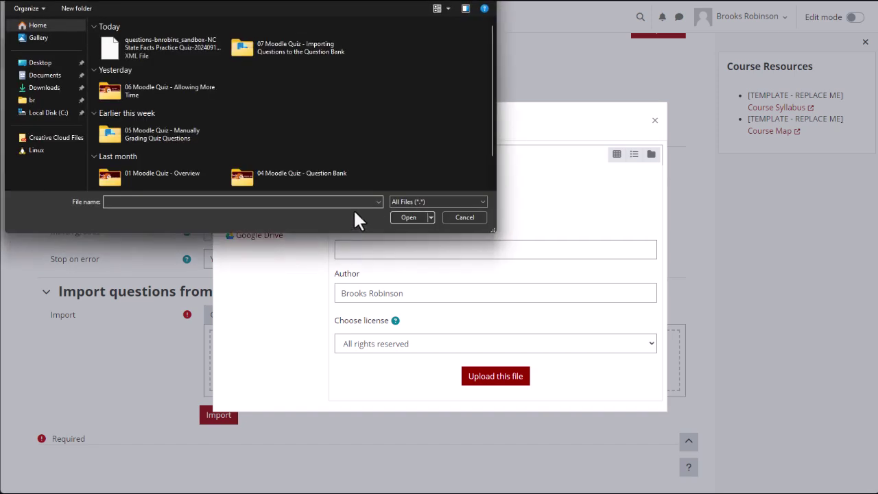
{"action": "left_click", "coordinate": [172, 47]}
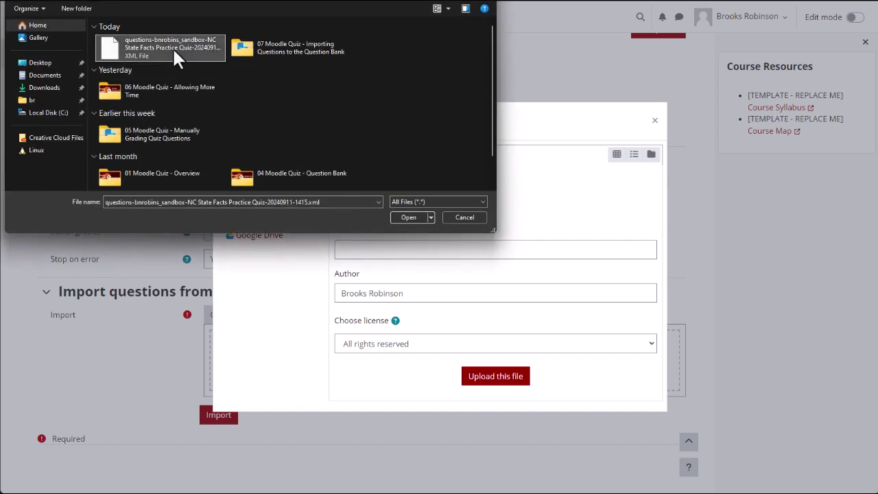
{"action": "left_click", "coordinate": [407, 217]}
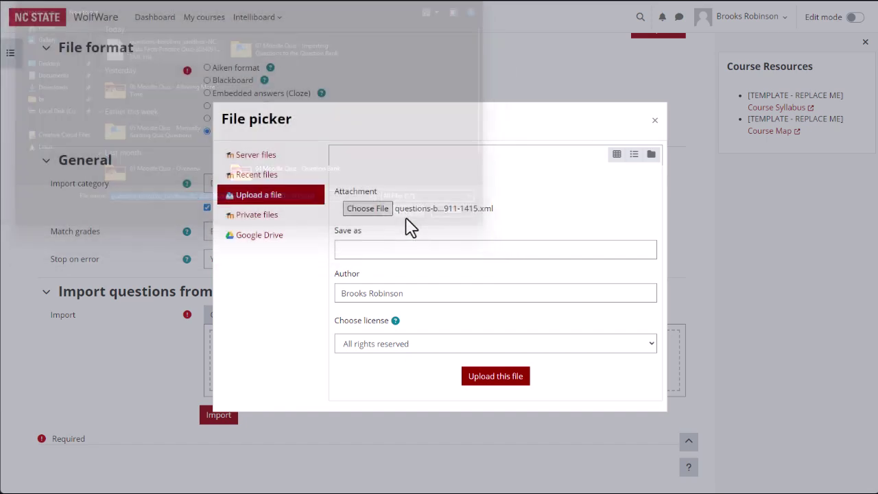
{"action": "left_click", "coordinate": [493, 379]}
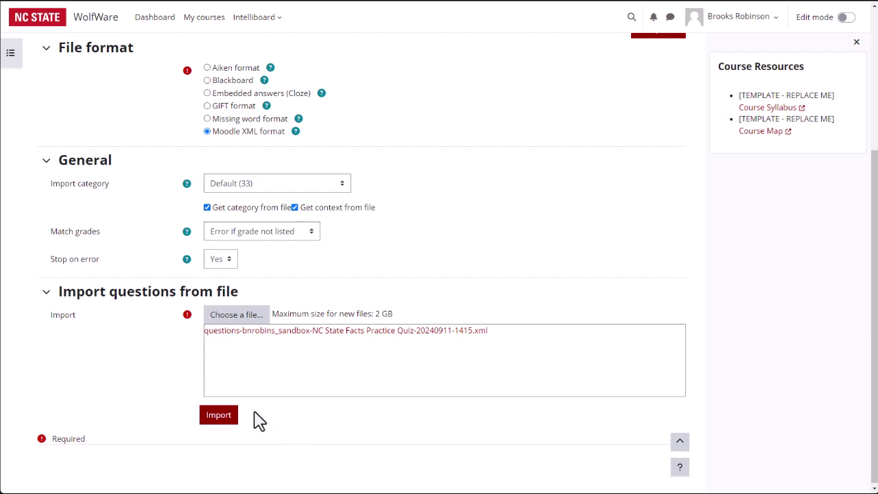
- Import the questions from the NC State Facts Practice Quiz XML file, review the imported list and continue
{"action": "left_click", "coordinate": [226, 417]}
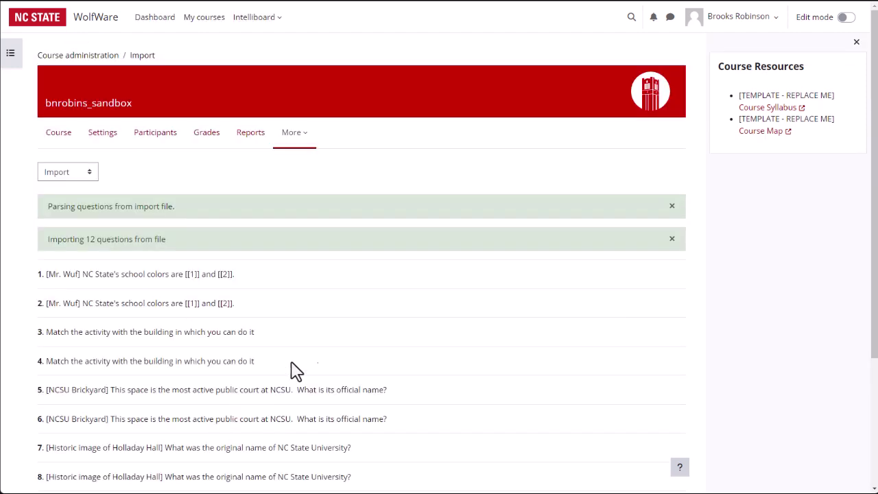
{"action": "scroll", "coordinate": [463, 198], "scroll_direction": "down", "scroll_amount": 2}
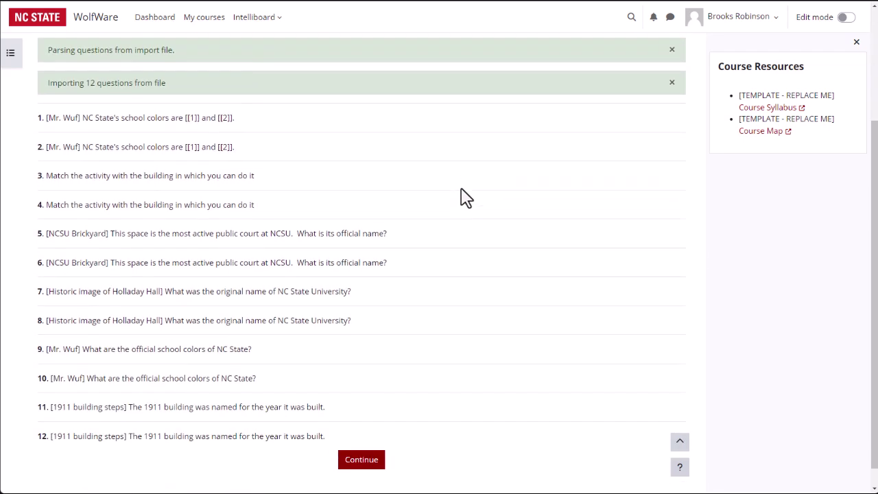
{"action": "scroll", "coordinate": [461, 199], "scroll_direction": "down", "scroll_amount": 1}
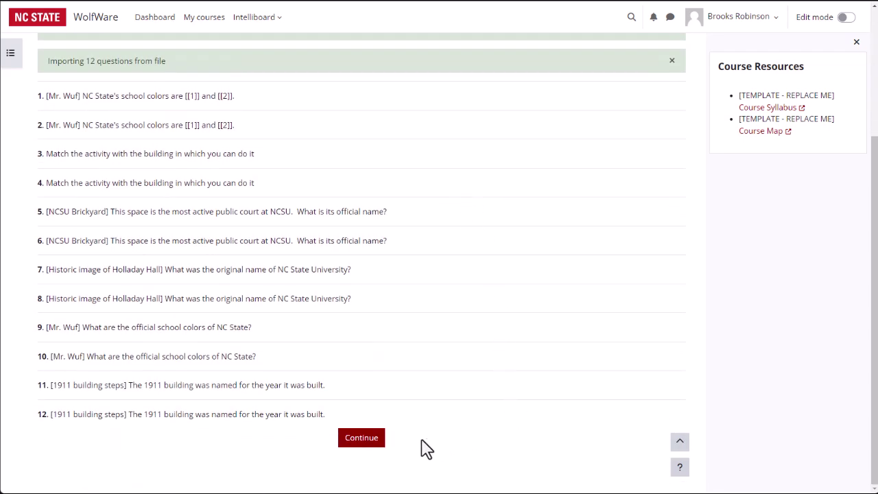
{"action": "left_click", "coordinate": [363, 440]}
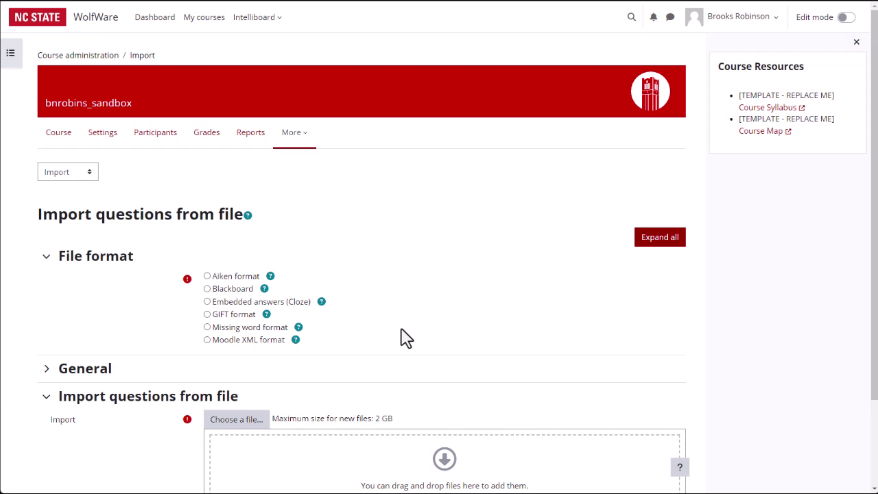
- Open the help information for GIFT format on the question import page
{"action": "left_click", "coordinate": [268, 315]}
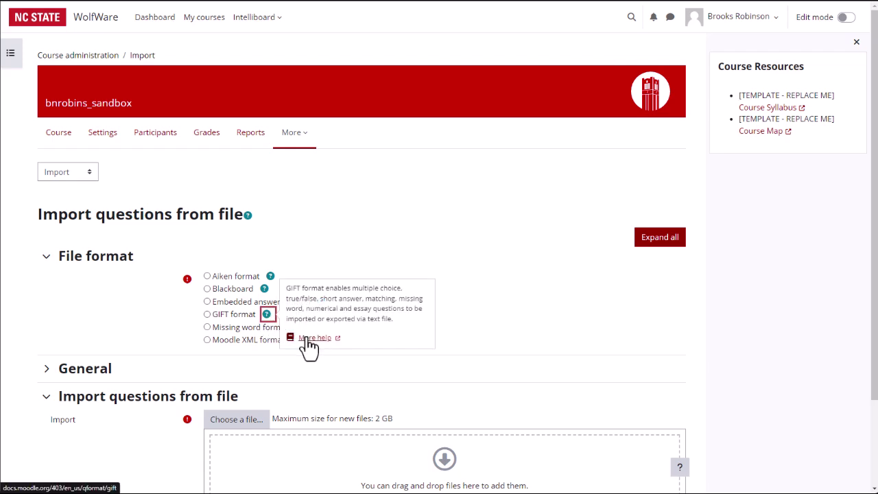